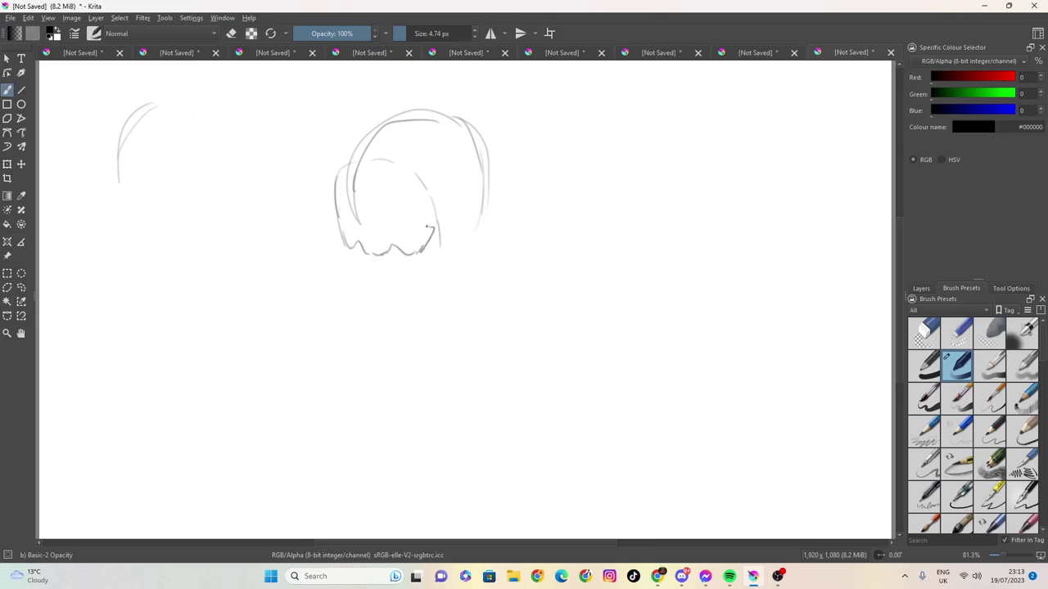
Sketch two oval eye holes in the mask and darken its wavy lower edge.
mouse_move(382, 202)
left_mouse_down()
mouse_move(392, 221)
mouse_move(407, 201)
mouse_move(399, 230)
left_mouse_up()
mouse_move(347, 206)
left_mouse_down()
mouse_move(357, 193)
mouse_move(368, 217)
mouse_move(361, 232)
mouse_move(349, 220)
mouse_move(356, 229)
mouse_move(394, 222)
left_mouse_up()
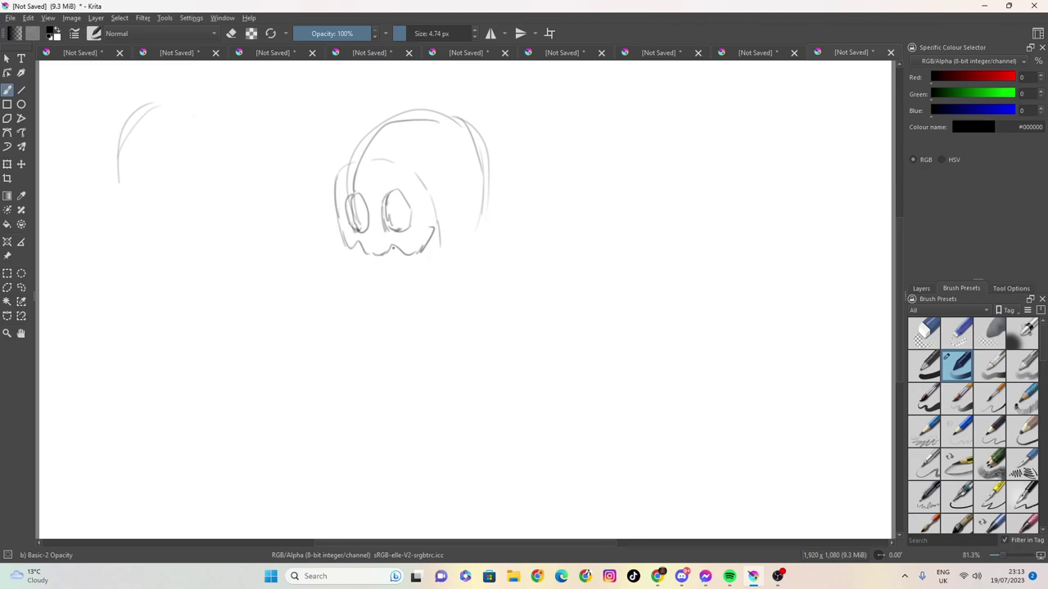
mouse_move(387, 242)
left_mouse_down()
mouse_move(406, 253)
mouse_move(422, 241)
left_mouse_up()
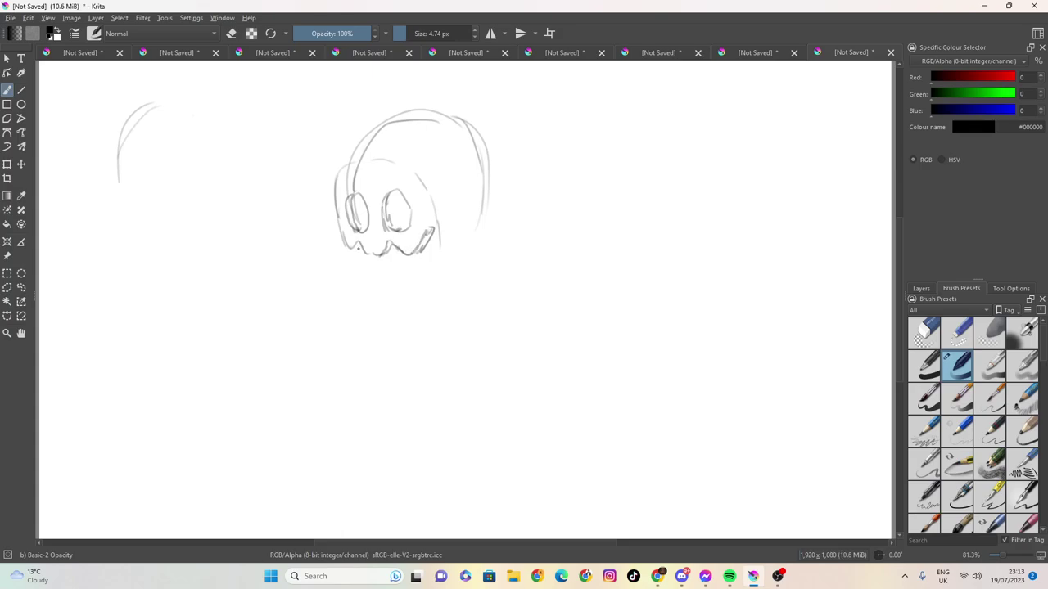
Sketch the mouth and complete the head outline with chin, jaw, ear and spiky hair.
mouse_move(351, 247)
left_mouse_down()
mouse_move(394, 282)
mouse_move(432, 275)
mouse_move(398, 267)
left_mouse_up()
key("ctrl+z")
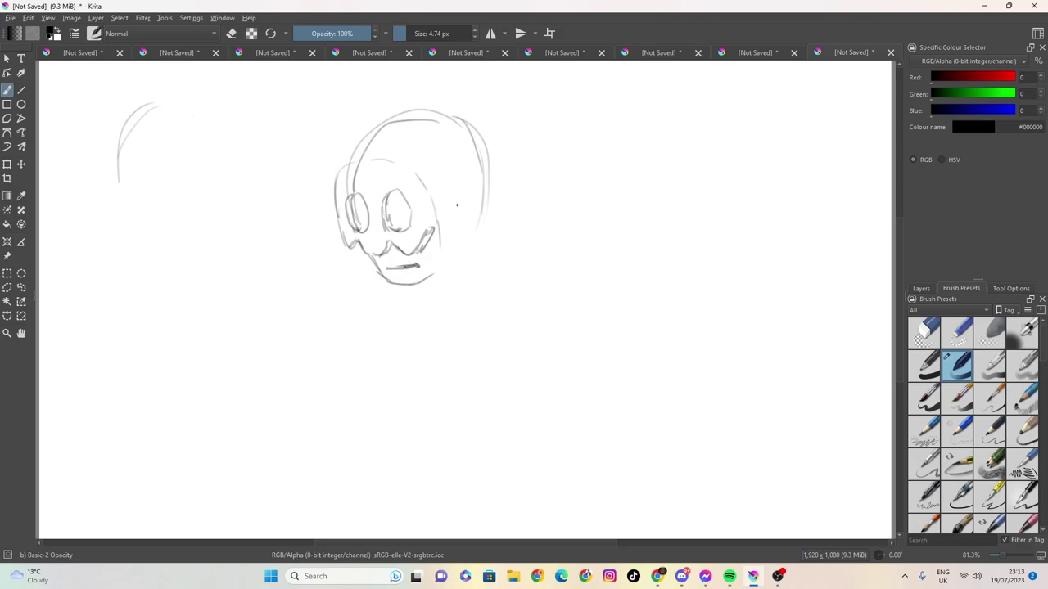
mouse_move(458, 198)
left_mouse_down()
mouse_move(456, 215)
mouse_move(486, 200)
mouse_move(432, 272)
left_mouse_up()
mouse_move(487, 180)
left_mouse_down()
mouse_move(471, 134)
mouse_move(432, 98)
mouse_move(430, 107)
mouse_move(339, 130)
mouse_move(347, 146)
mouse_move(321, 170)
left_mouse_up()
left_click_drag(322, 169, 338, 175)
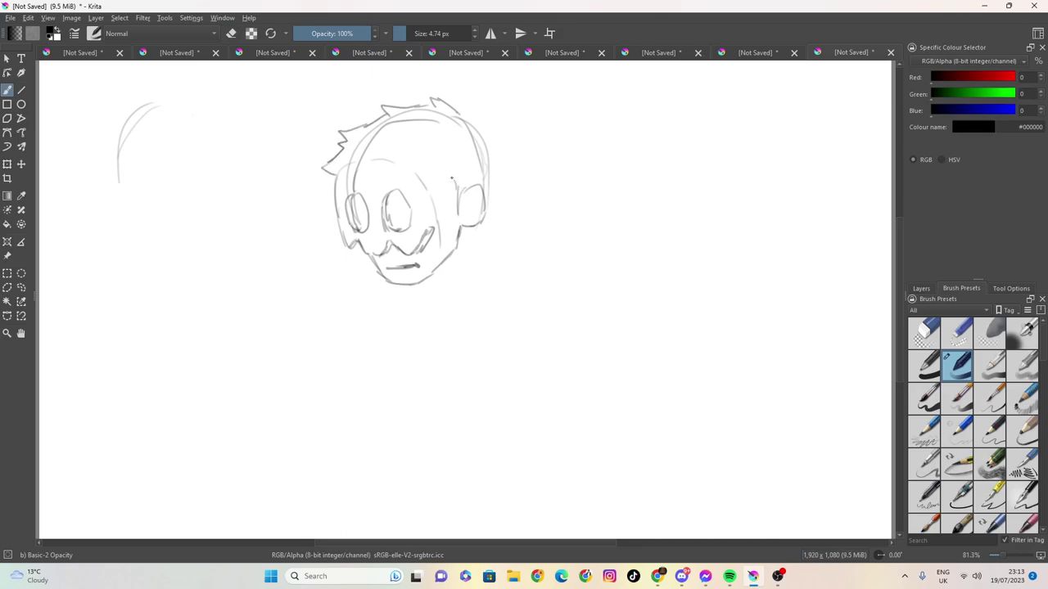
Sketch the hairline above the ear and add hair strands along the side and back of the head.
mouse_move(434, 176)
left_mouse_down()
mouse_move(457, 178)
mouse_move(398, 160)
left_mouse_up()
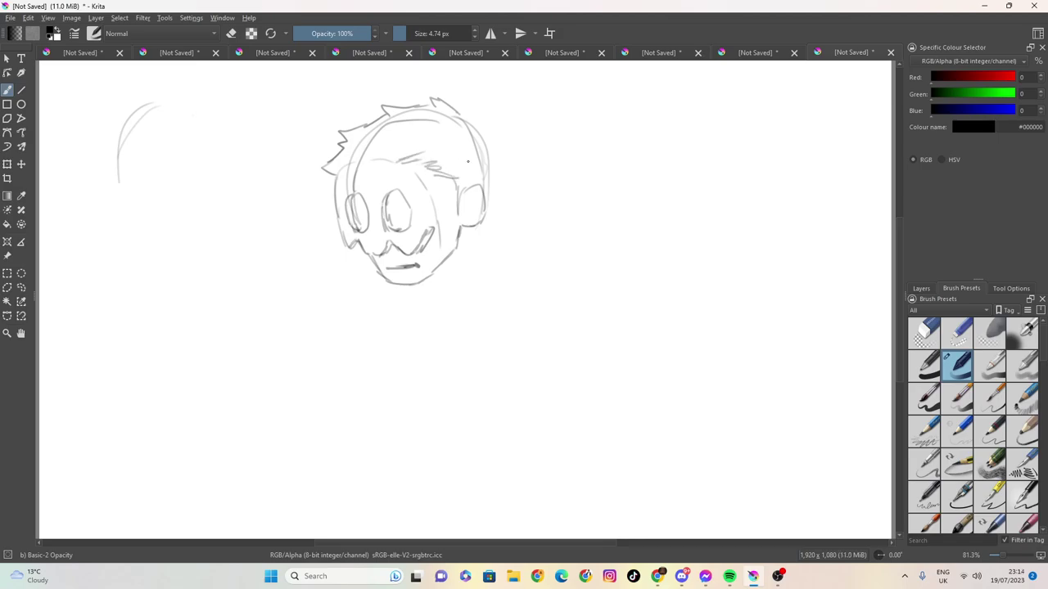
mouse_move(486, 190)
left_mouse_down()
mouse_move(483, 149)
mouse_move(481, 177)
left_mouse_up()
mouse_move(470, 129)
left_mouse_down()
mouse_move(473, 169)
mouse_move(456, 162)
left_mouse_up()
left_click_drag(462, 153, 450, 159)
left_click_drag(469, 132, 434, 151)
left_click_drag(462, 119, 448, 139)
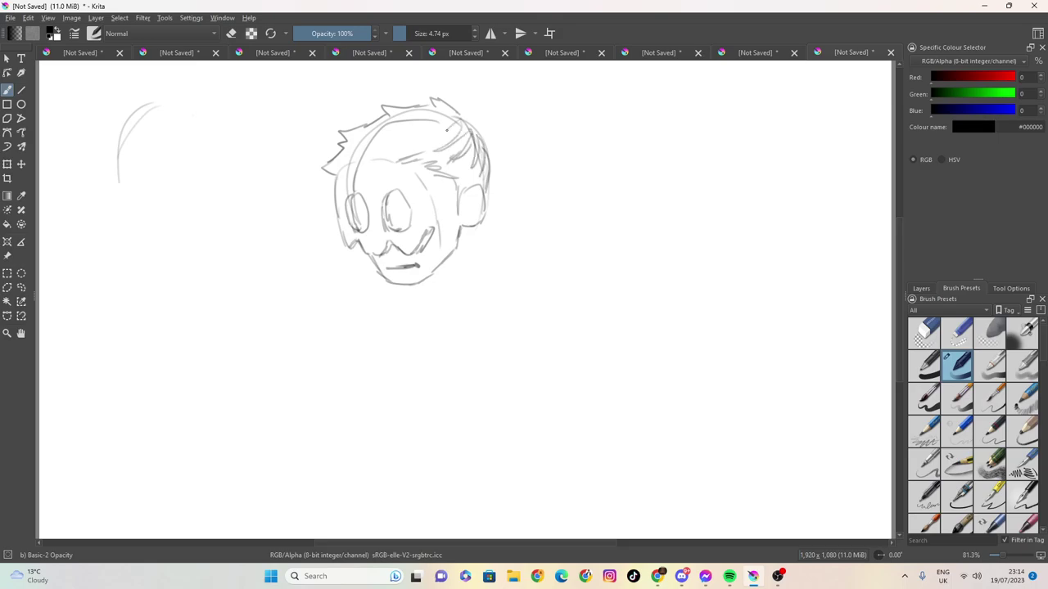
Sketch the neck below the jaw and ear, with the collarbones at its base.
mouse_move(460, 226)
left_mouse_down()
mouse_move(415, 295)
mouse_move(431, 322)
left_mouse_up()
mouse_move(447, 260)
left_mouse_down()
mouse_move(428, 299)
mouse_move(414, 297)
left_mouse_up()
mouse_move(478, 231)
left_mouse_down()
mouse_move(474, 268)
mouse_move(466, 251)
mouse_move(478, 289)
left_mouse_up()
mouse_move(411, 293)
left_mouse_down()
mouse_move(386, 315)
mouse_move(407, 338)
mouse_move(392, 324)
mouse_move(431, 341)
left_mouse_up()
mouse_move(474, 252)
left_mouse_down()
mouse_move(477, 294)
mouse_move(498, 308)
mouse_move(457, 341)
mouse_move(424, 334)
left_mouse_up()
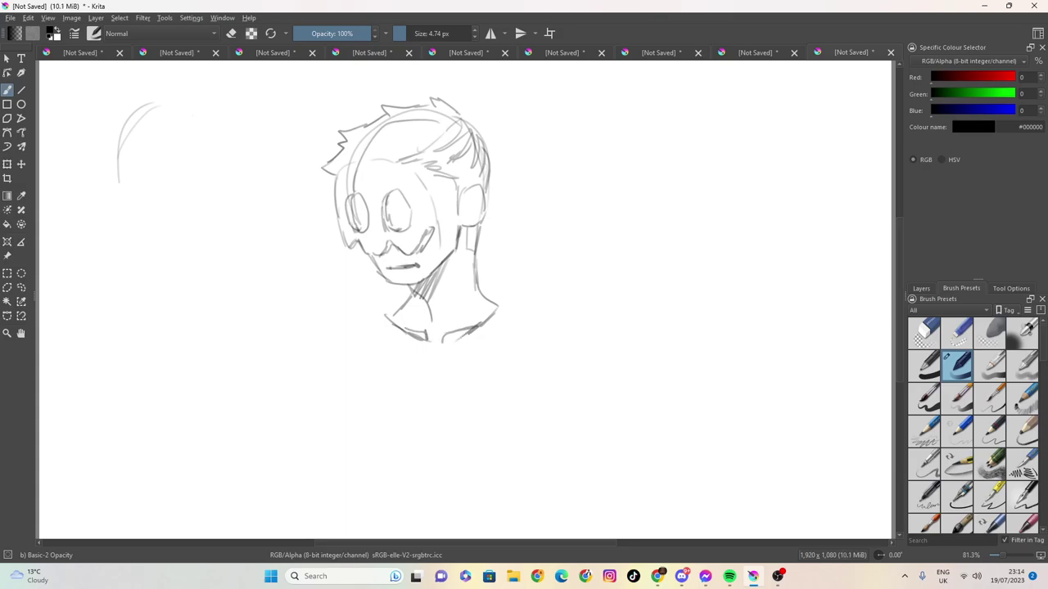
Add detail to the mouth and inner ear and hatch the neck behind the ear.
left_click_drag(393, 266, 420, 264)
mouse_move(470, 197)
left_mouse_down()
mouse_move(466, 220)
mouse_move(469, 195)
left_mouse_up()
mouse_move(479, 243)
left_mouse_down()
mouse_move(474, 259)
mouse_move(485, 222)
left_mouse_up()
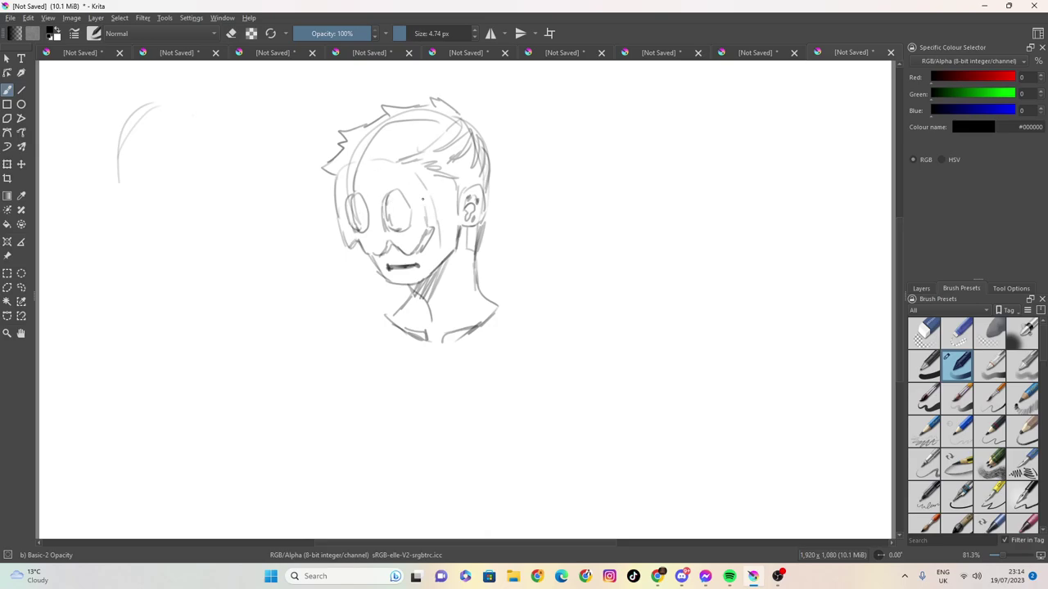
Complete the mask with a firmer outline, a hatched strap around the head and hatched eye holes.
mouse_move(352, 167)
left_mouse_down()
mouse_move(337, 175)
mouse_move(378, 161)
mouse_move(428, 187)
mouse_move(437, 226)
mouse_move(421, 248)
left_mouse_up()
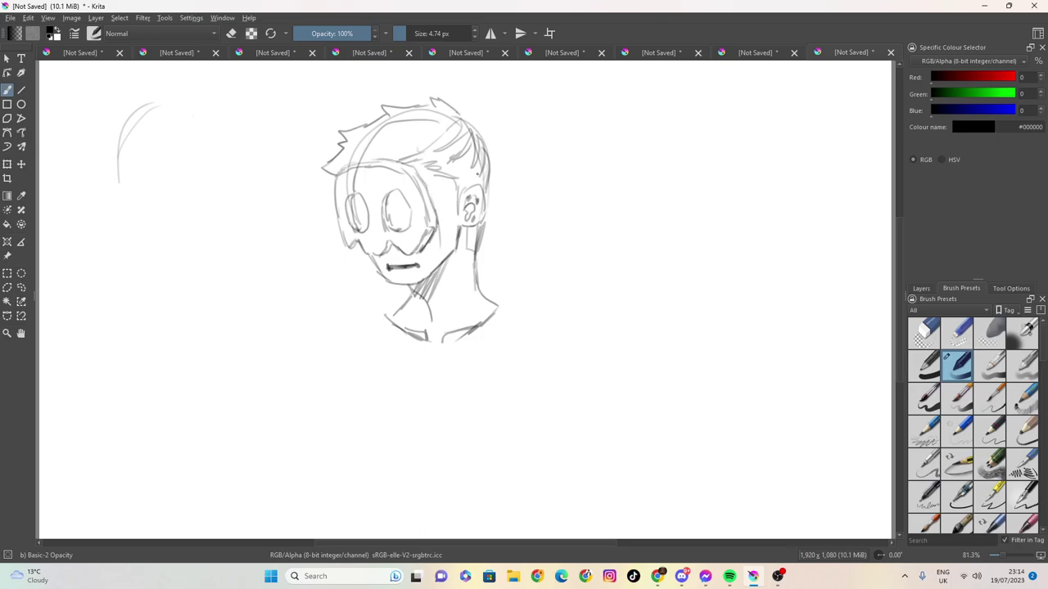
mouse_move(479, 161)
left_mouse_down()
mouse_move(424, 190)
mouse_move(449, 199)
mouse_move(428, 205)
mouse_move(465, 191)
mouse_move(487, 166)
left_mouse_up()
mouse_move(433, 192)
left_mouse_down()
mouse_move(429, 204)
mouse_move(443, 202)
mouse_move(481, 160)
mouse_move(474, 185)
mouse_move(490, 157)
mouse_move(479, 146)
left_mouse_up()
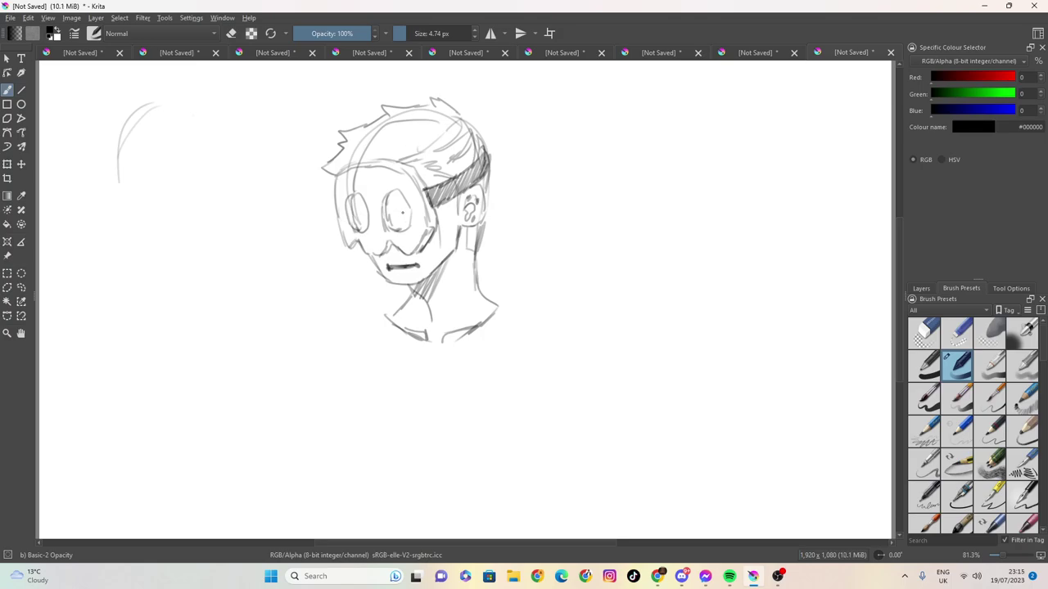
left_click_drag(355, 195, 364, 231)
mouse_move(396, 193)
left_mouse_down()
mouse_move(395, 226)
mouse_move(406, 225)
left_mouse_up()
Draw the neck muscle line and darken the shadow under the chin and jaw.
left_click_drag(453, 288, 447, 314)
mouse_move(460, 263)
left_mouse_down()
mouse_move(450, 303)
mouse_move(411, 294)
mouse_move(437, 290)
mouse_move(431, 303)
mouse_move(428, 288)
left_mouse_up()
mouse_move(457, 227)
left_mouse_down()
mouse_move(443, 270)
mouse_move(424, 294)
mouse_move(413, 287)
left_mouse_up()
mouse_move(420, 280)
left_mouse_down()
mouse_move(391, 284)
mouse_move(378, 266)
mouse_move(387, 283)
mouse_move(413, 286)
left_mouse_up()
mouse_move(397, 284)
left_mouse_down()
mouse_move(413, 287)
mouse_move(414, 301)
left_mouse_up()
Sketch the shoulder and upper arm on the side the face is turned towards, sloping down from the neck.
mouse_move(426, 293)
left_mouse_down()
mouse_move(414, 301)
mouse_move(429, 309)
mouse_move(416, 292)
mouse_move(380, 318)
left_mouse_up()
left_click_drag(337, 436, 338, 448)
mouse_move(390, 322)
left_mouse_down()
mouse_move(322, 349)
mouse_move(306, 454)
left_mouse_up()
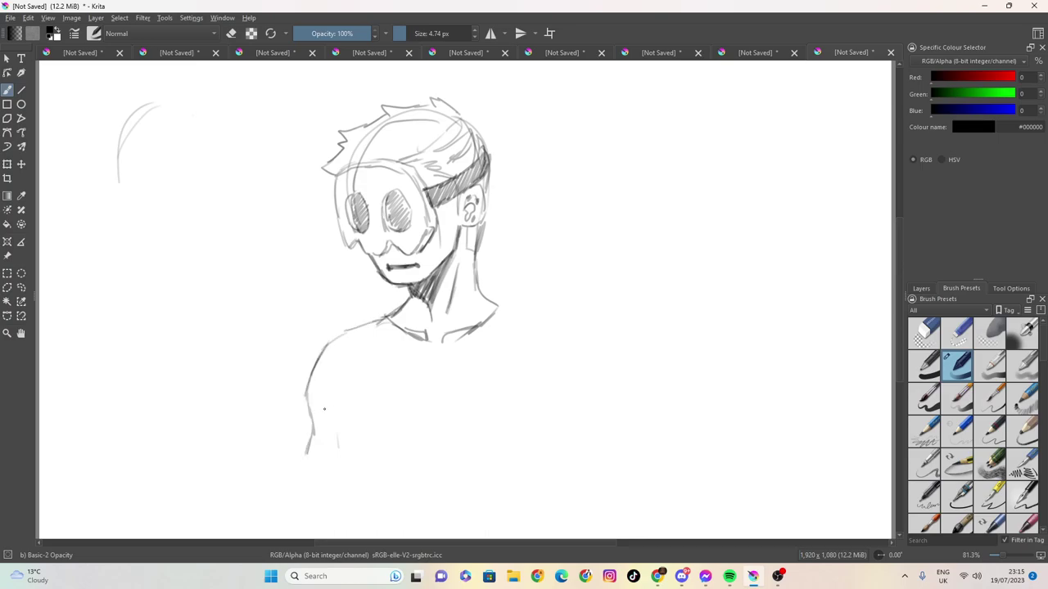
Sketch the opposite shoulder and the upper and lower contours of its outstretched upper arm.
mouse_move(496, 303)
left_mouse_down()
mouse_move(518, 287)
mouse_move(527, 285)
mouse_move(525, 302)
mouse_move(581, 281)
left_mouse_up()
mouse_move(575, 339)
left_mouse_down()
mouse_move(544, 385)
mouse_move(592, 353)
mouse_move(660, 330)
mouse_move(641, 339)
left_mouse_up()
left_click_drag(578, 288, 690, 263)
mouse_move(678, 329)
left_mouse_down()
mouse_move(599, 355)
mouse_move(700, 328)
left_mouse_up()
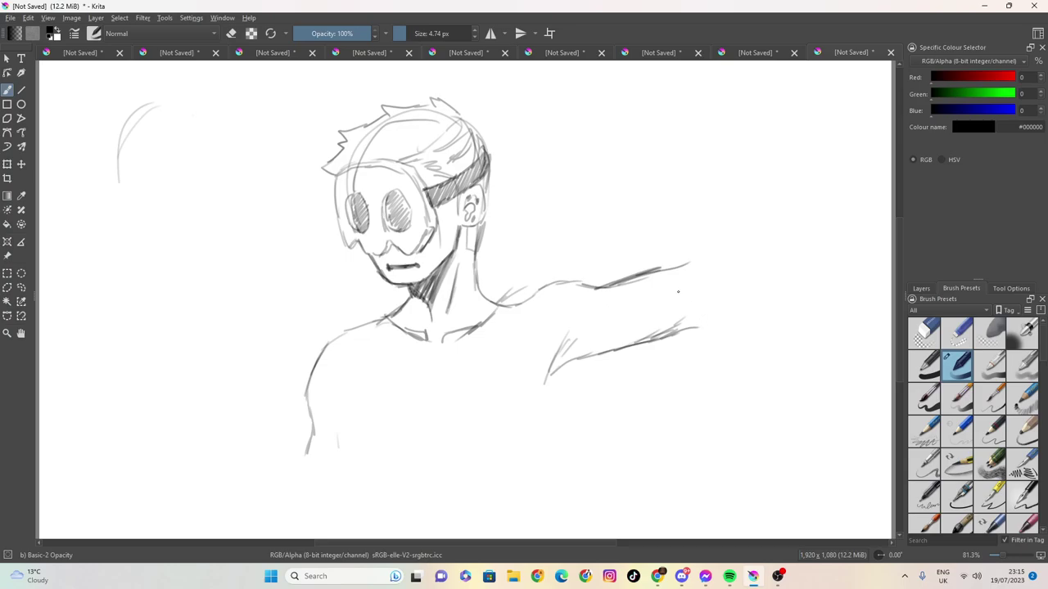
left_click_drag(641, 278, 682, 268)
Sketch the torso's side below the outstretched arm and a curved shirt neckline under the collarbones.
left_click_drag(576, 362, 524, 440)
left_click_drag(559, 400, 534, 445)
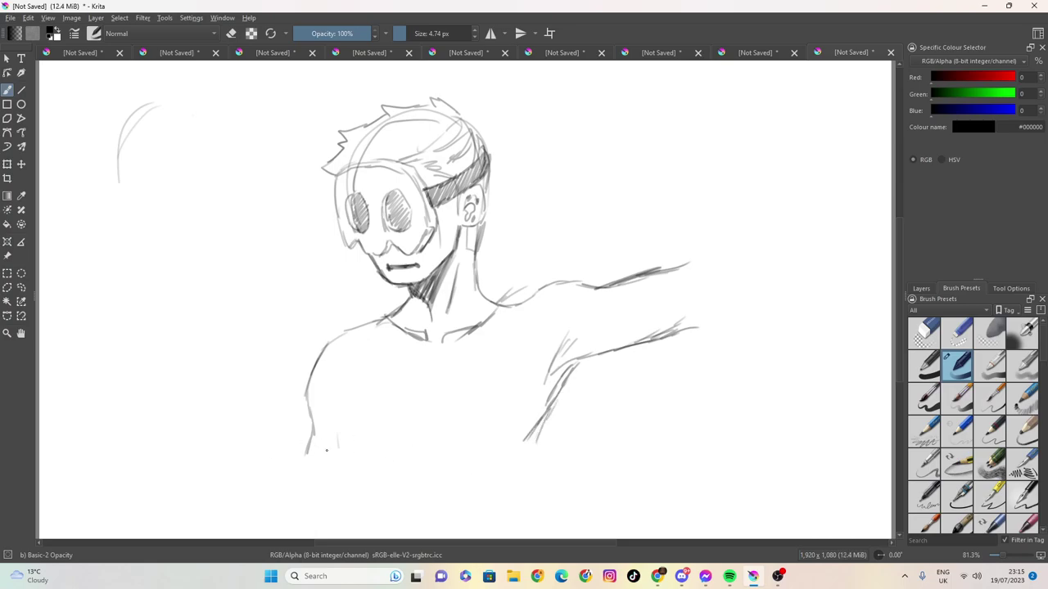
left_click_drag(305, 449, 300, 461)
mouse_move(493, 305)
left_mouse_down()
mouse_move(463, 343)
mouse_move(420, 350)
mouse_move(400, 332)
mouse_move(419, 349)
mouse_move(455, 352)
mouse_move(470, 339)
mouse_move(430, 353)
mouse_move(401, 337)
left_mouse_up()
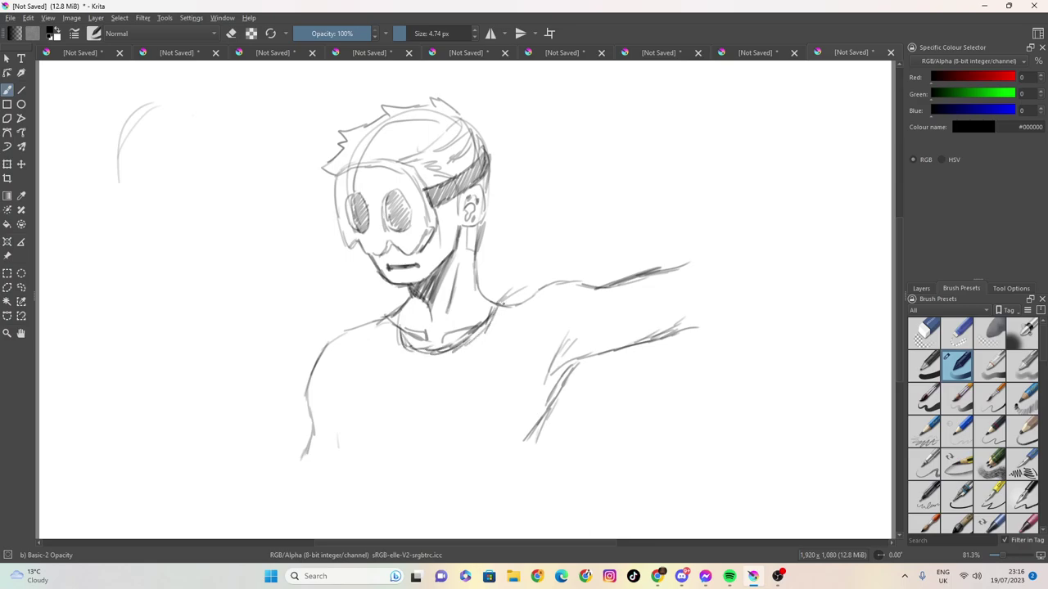
Extend both contours of the outstretched arm past the elbow into the forearm.
mouse_move(686, 265)
left_mouse_down()
mouse_move(720, 246)
mouse_move(800, 238)
left_mouse_up()
mouse_move(671, 334)
left_mouse_down()
mouse_move(718, 323)
mouse_move(696, 324)
left_mouse_up()
left_click_drag(678, 332, 697, 325)
left_click_drag(662, 335, 712, 323)
left_click_drag(694, 326, 739, 318)
left_click_drag(718, 323, 844, 285)
left_click_drag(782, 307, 831, 287)
left_click_drag(757, 315, 799, 297)
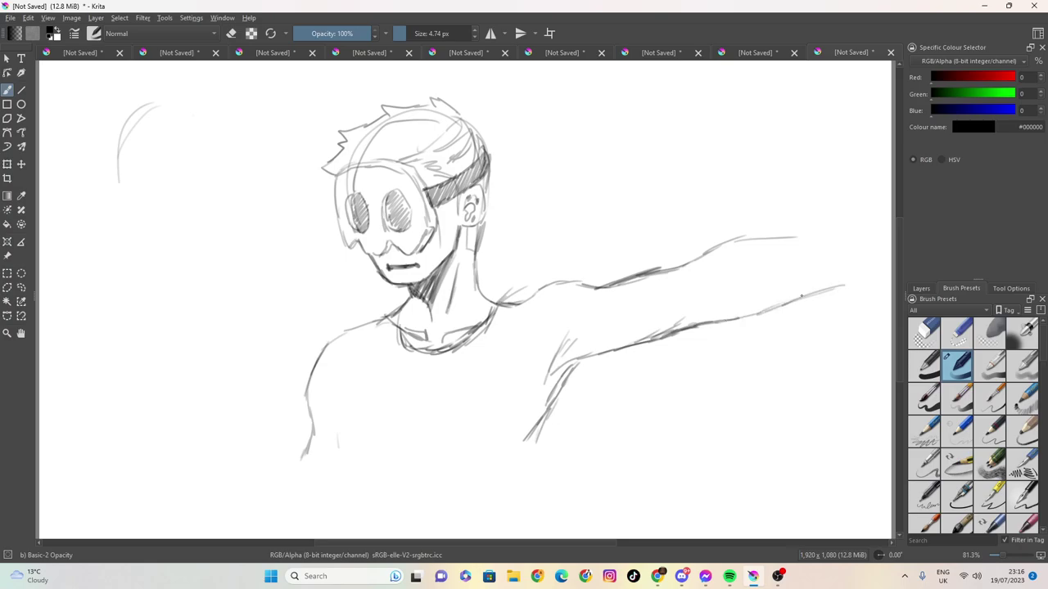
Continue the forearm's contours to the canvas edge and darken them.
mouse_move(794, 240)
left_mouse_down()
mouse_move(852, 235)
mouse_move(824, 236)
left_mouse_up()
mouse_move(703, 256)
left_mouse_down()
mouse_move(760, 235)
mouse_move(881, 235)
left_mouse_up()
left_click_drag(840, 285, 878, 283)
left_click_drag(809, 295, 858, 282)
left_click_drag(771, 304, 828, 288)
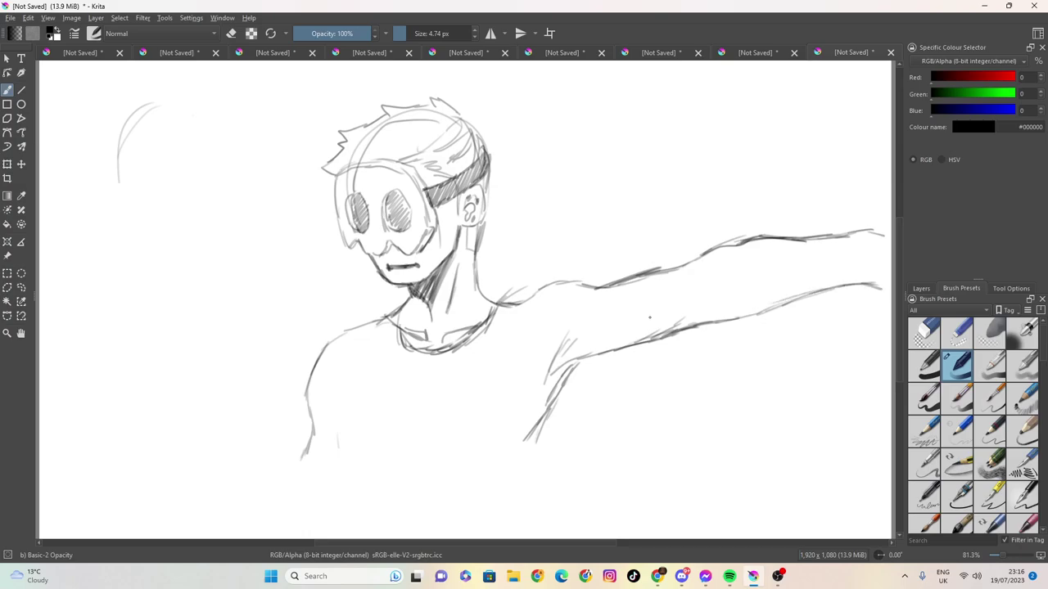
Lengthen the torso's side below the armpit, add fold lines there, and mark the torso's opposite side.
left_click_drag(697, 303, 684, 312)
left_click_drag(583, 361, 553, 406)
left_click_drag(550, 411, 524, 473)
left_click_drag(542, 434, 513, 489)
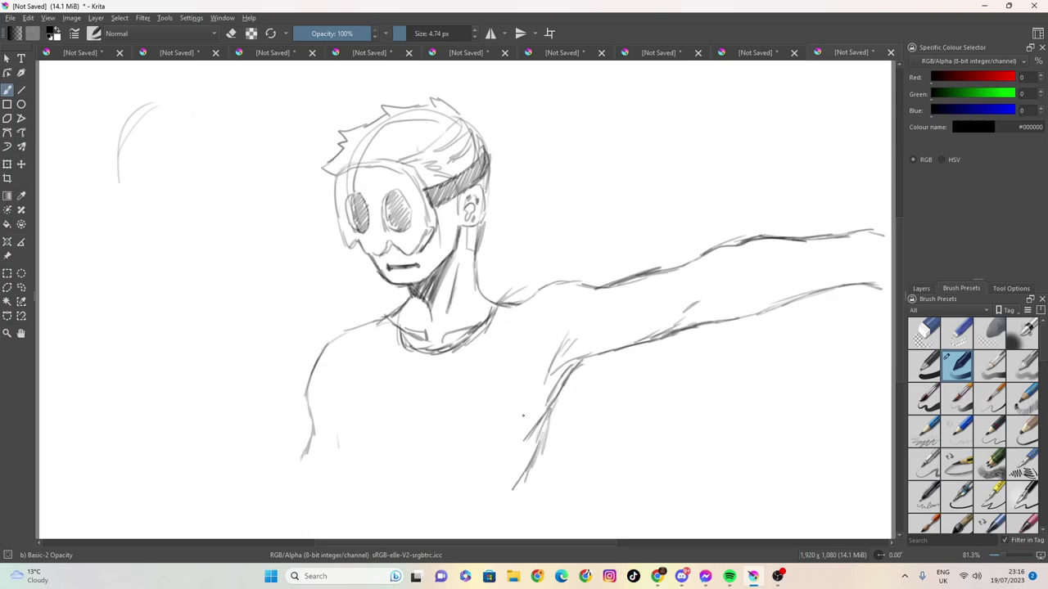
left_click_drag(545, 384, 500, 442)
left_click_drag(542, 384, 489, 452)
left_click_drag(335, 424, 336, 457)
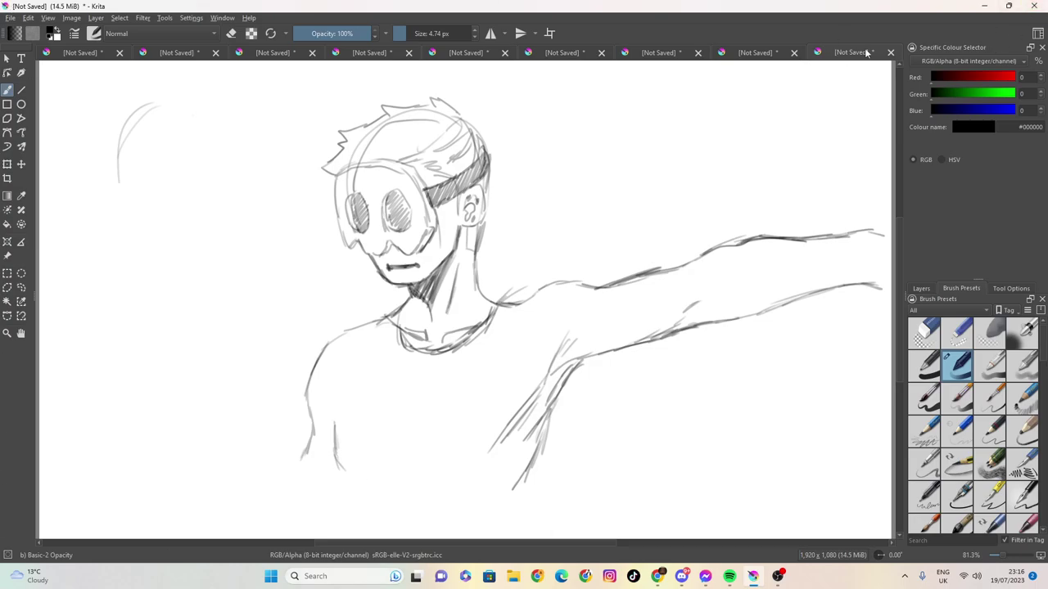
Close the figure drawing and save it under the name "rand bo".
left_click(891, 53)
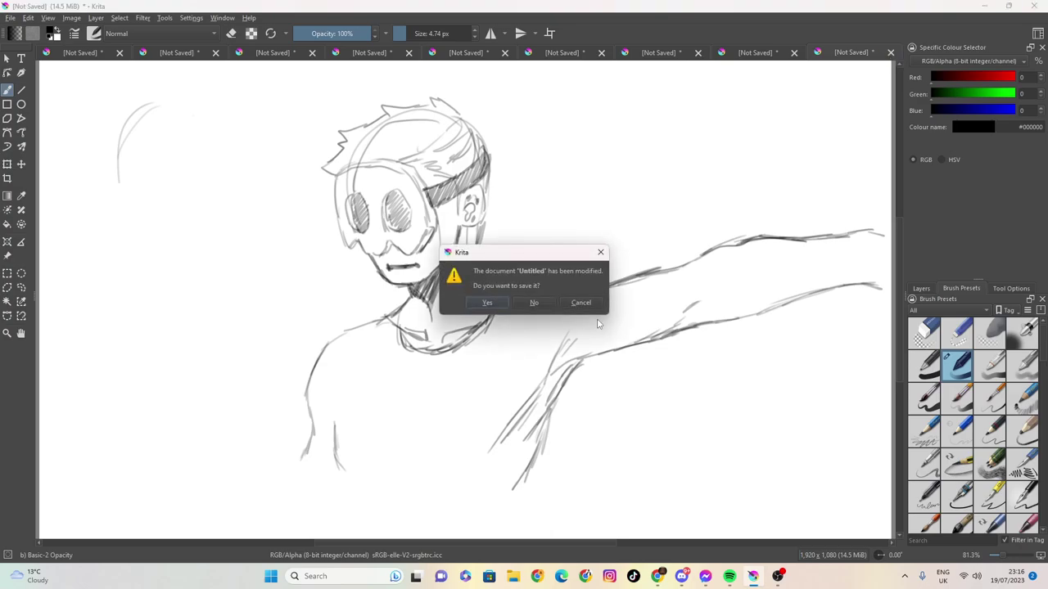
left_click(487, 302)
type("rand bo")
key("Return")
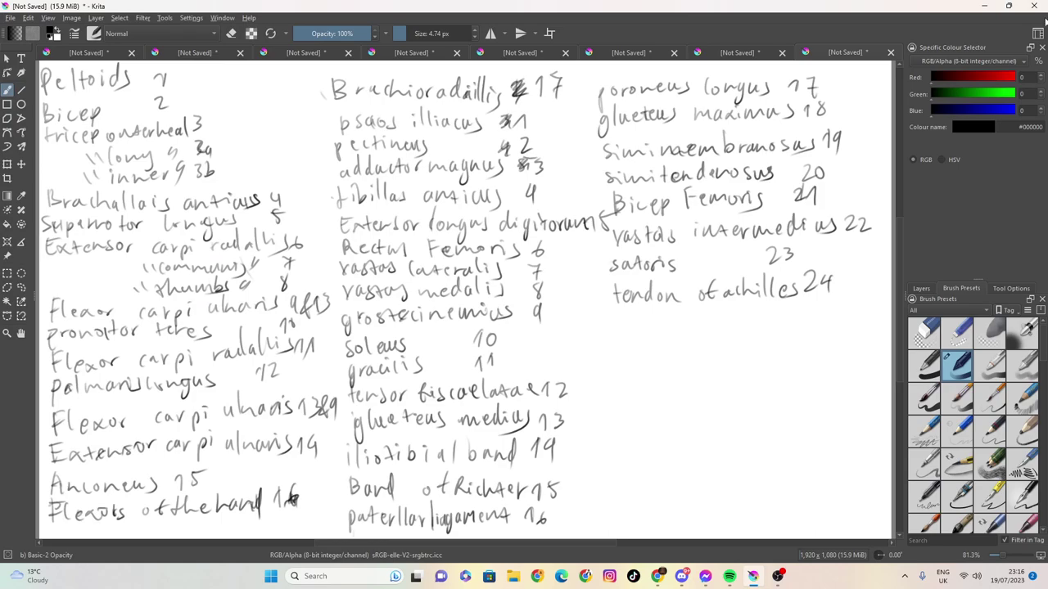
Start exiting the program and cancel the exit.
left_click(1035, 6)
left_click(571, 305)
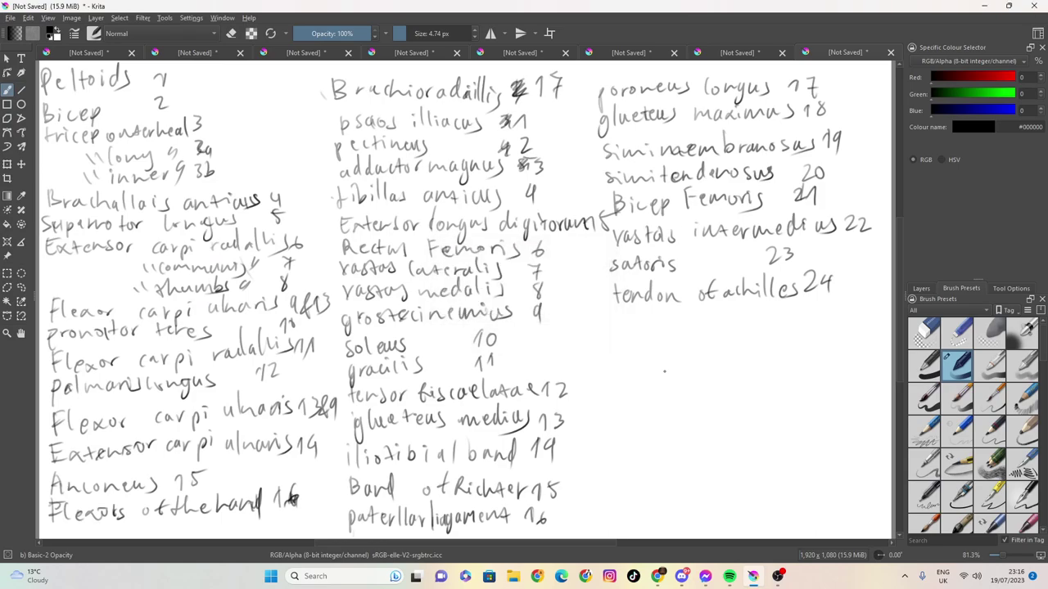